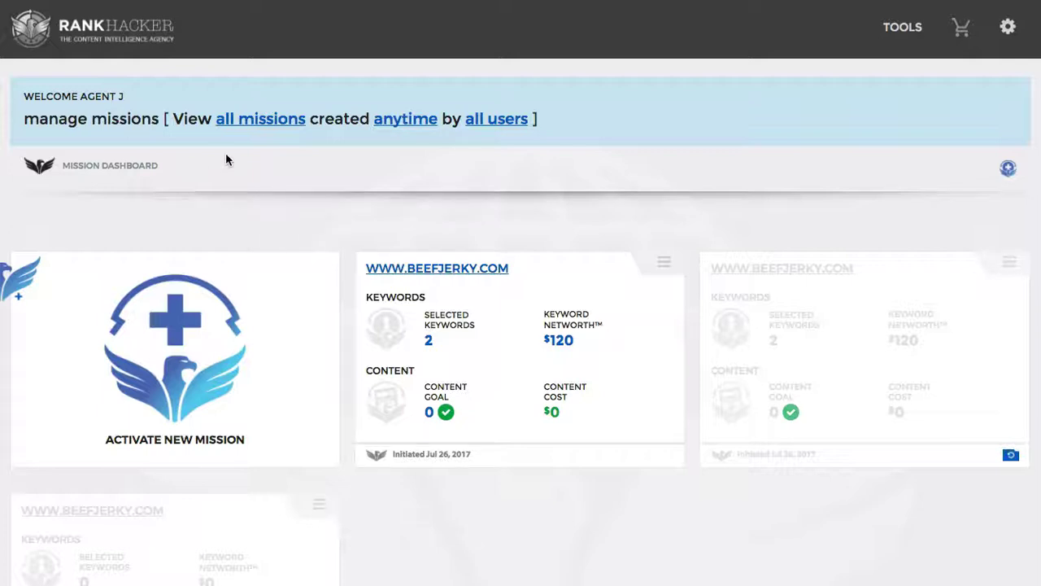
Filter the mission dashboard to all missions created today by one specific user instead of all users.
click(270, 122)
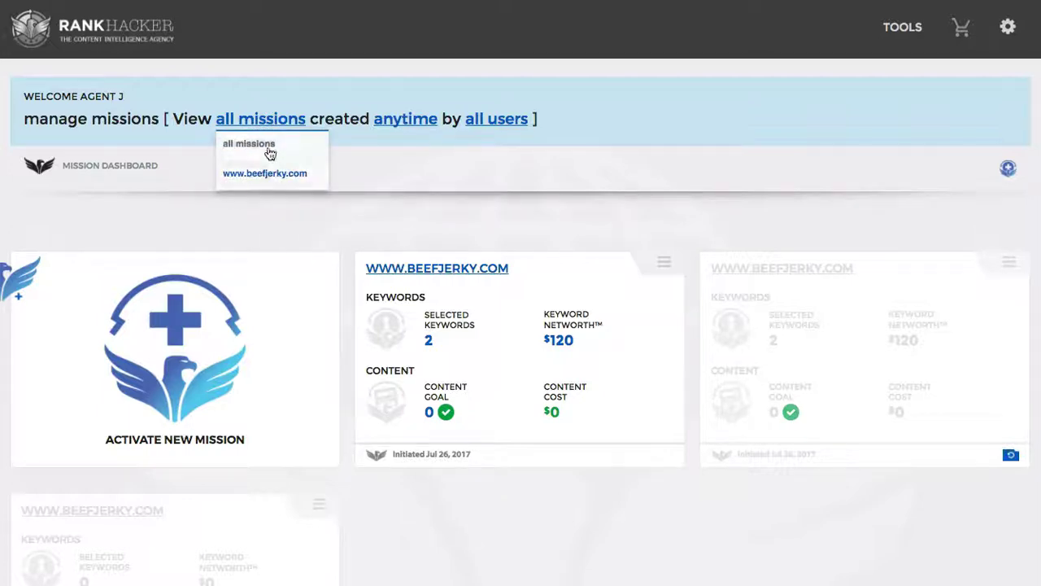
click(418, 128)
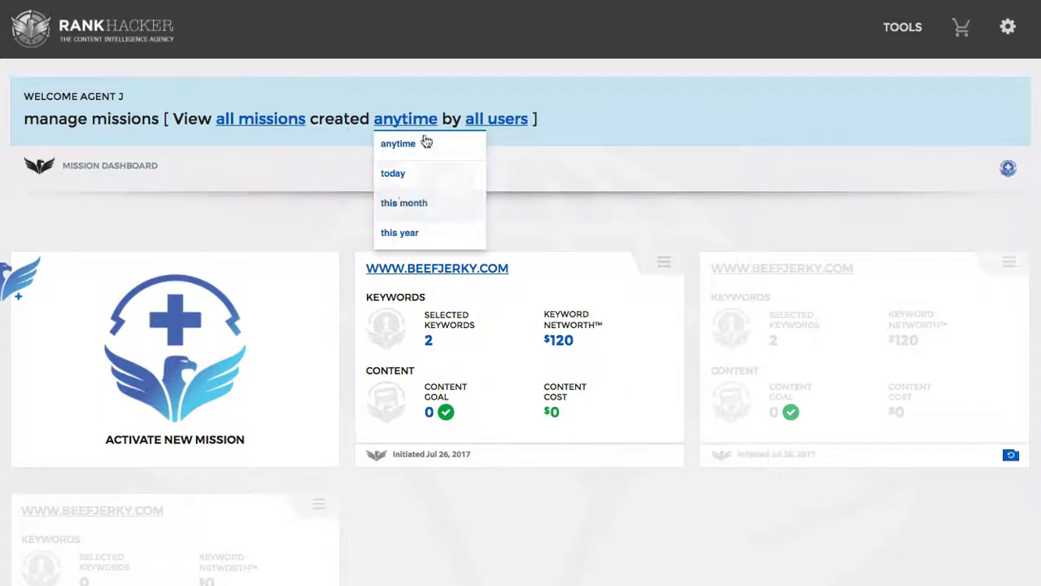
click(491, 129)
click(499, 175)
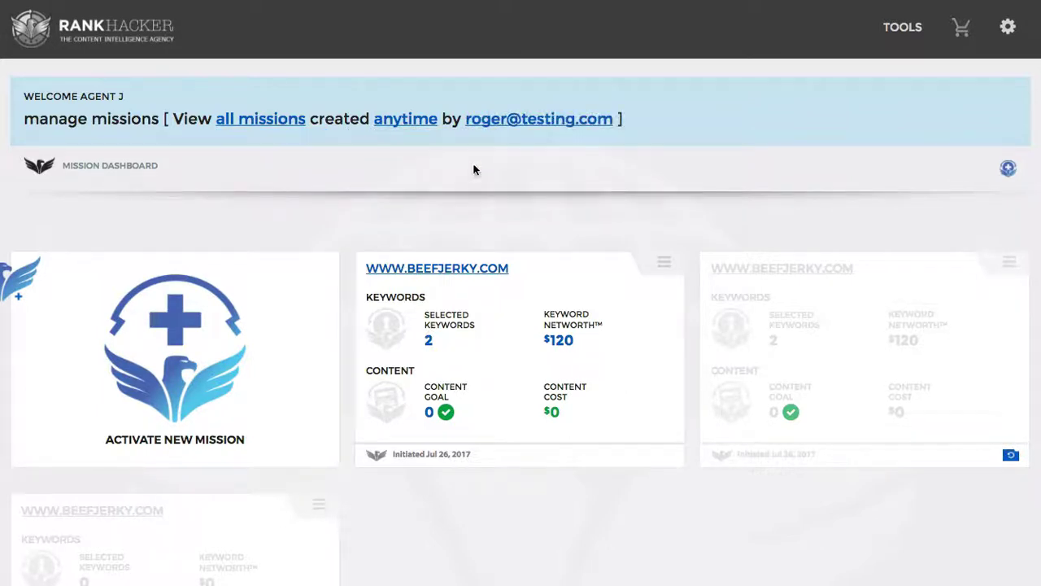
click(417, 124)
click(402, 172)
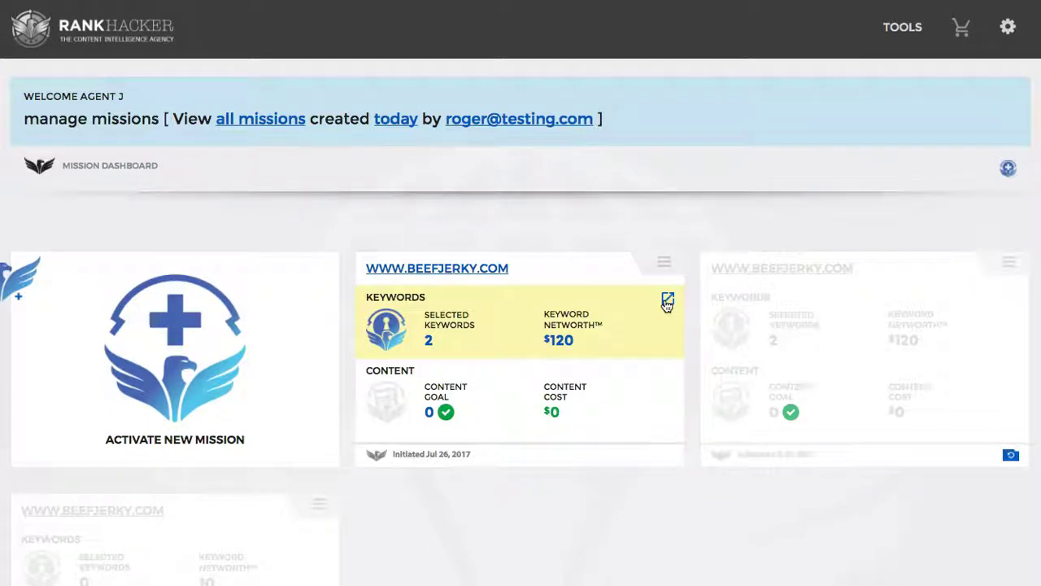
click(667, 303)
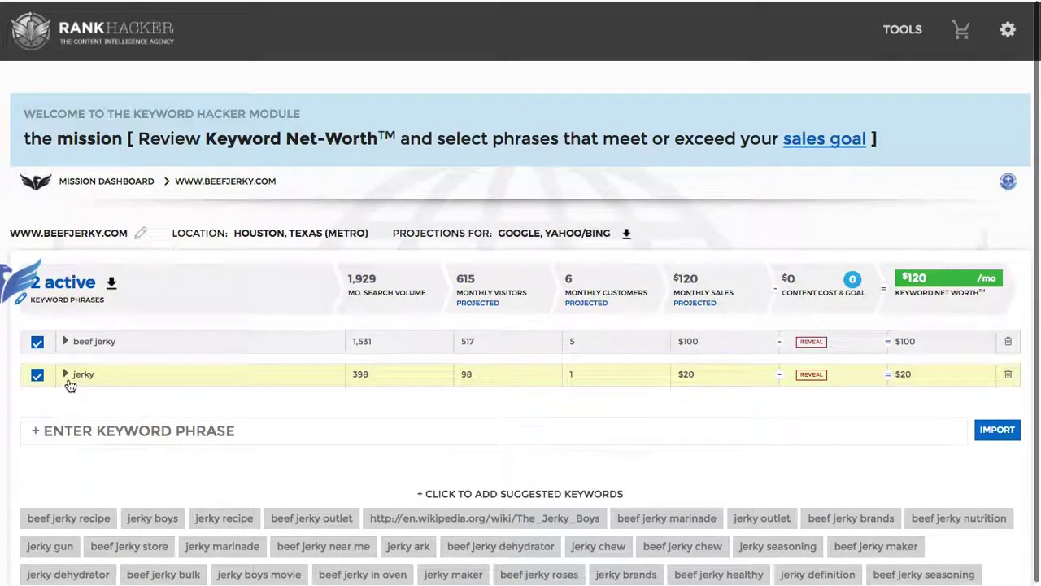
scroll(65, 364, down, 1)
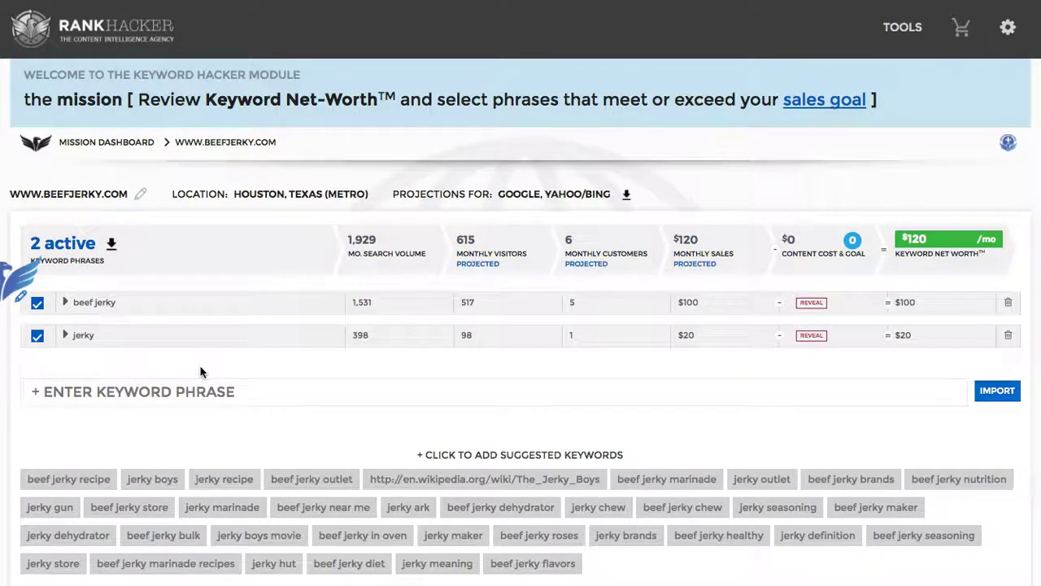
click(188, 394)
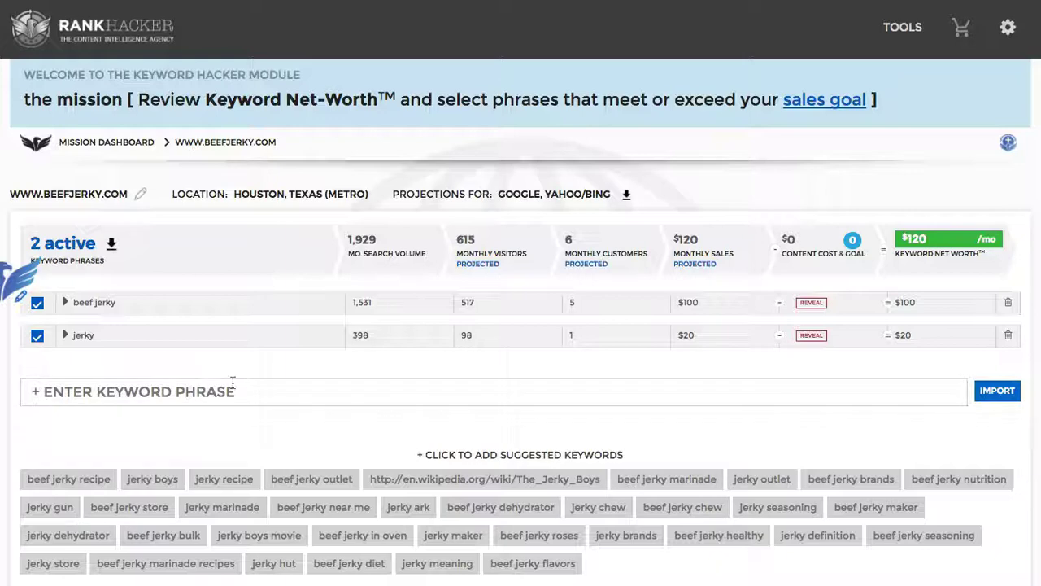
text(j)
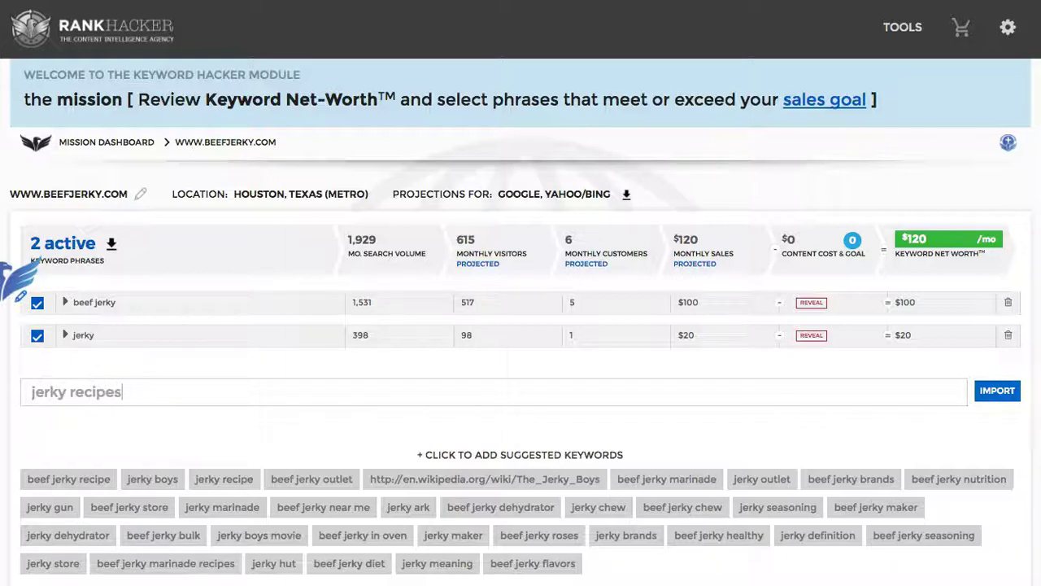
text(erky recipes)
key(Return)
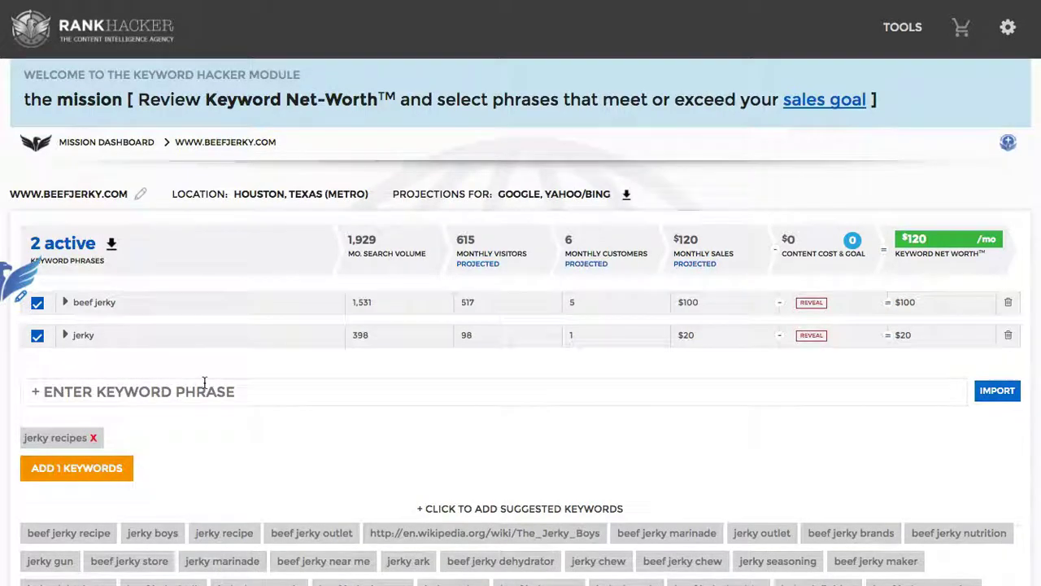
Include the suggested keywords "beef jerky recipe" and "jerky recipe", add all three queued keywords to the mission and refresh the page.
scroll(205, 383, down, 1)
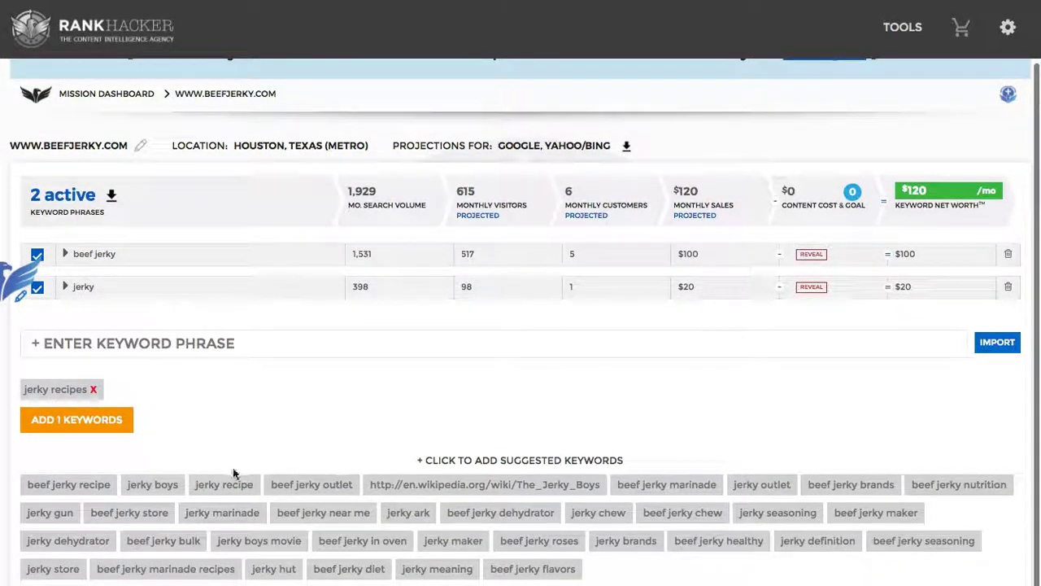
click(77, 487)
click(134, 484)
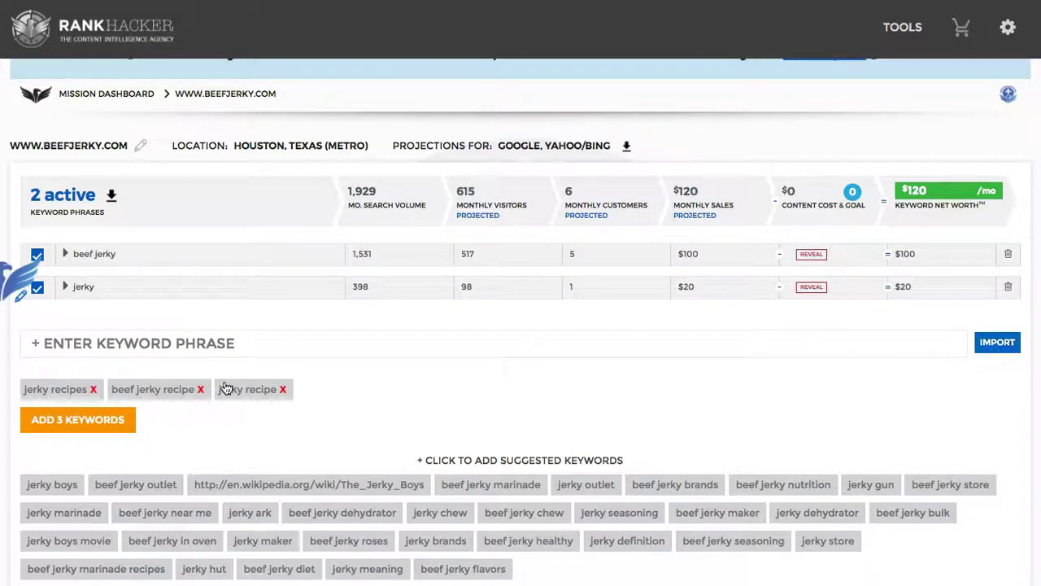
click(81, 420)
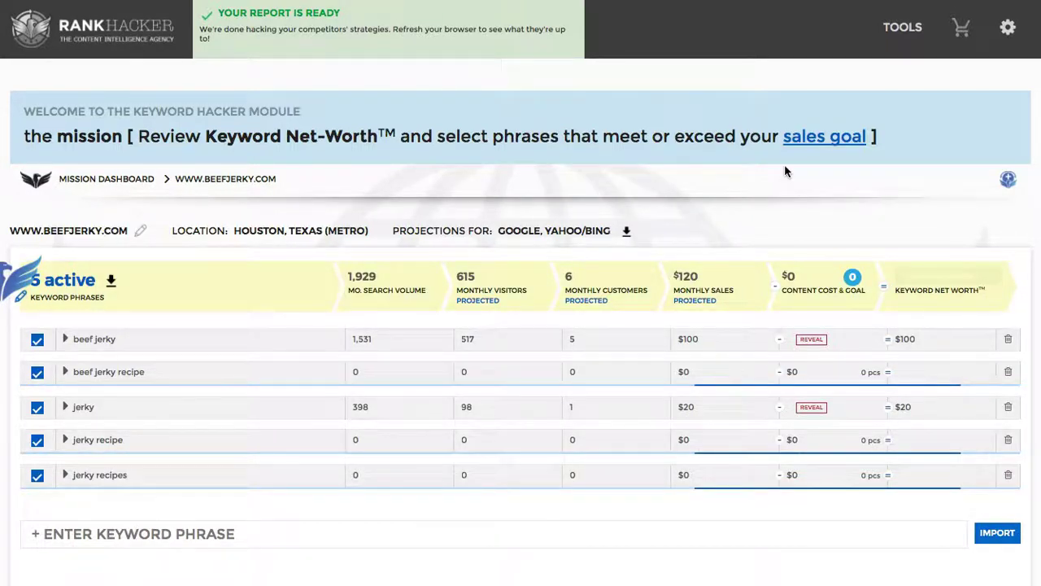
key(super+r)
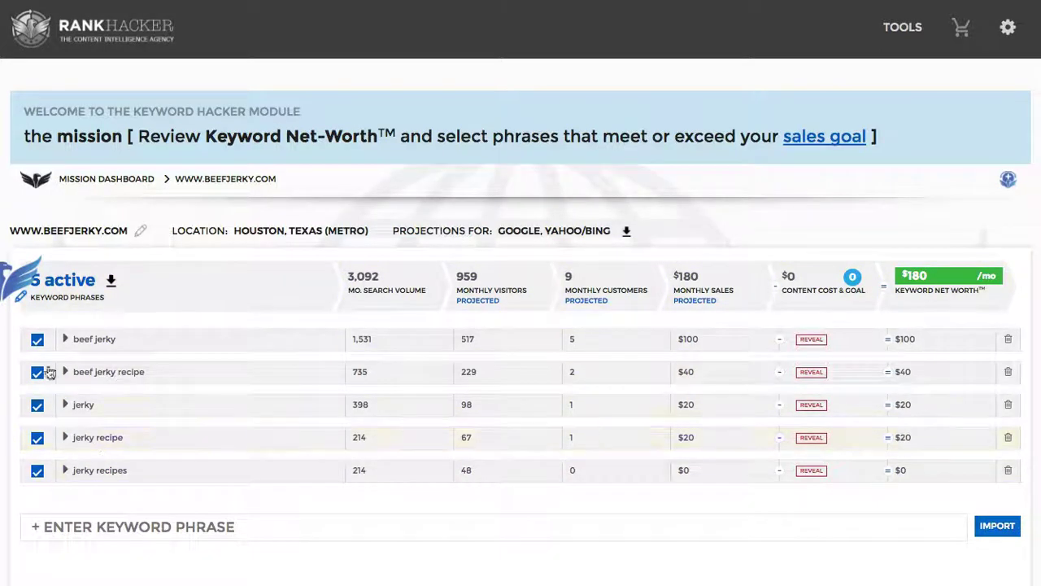
Deactivate the keyword phrases "jerky recipes" and "jerky recipe" in the mission's keyword list.
scroll(90, 417, down, 1)
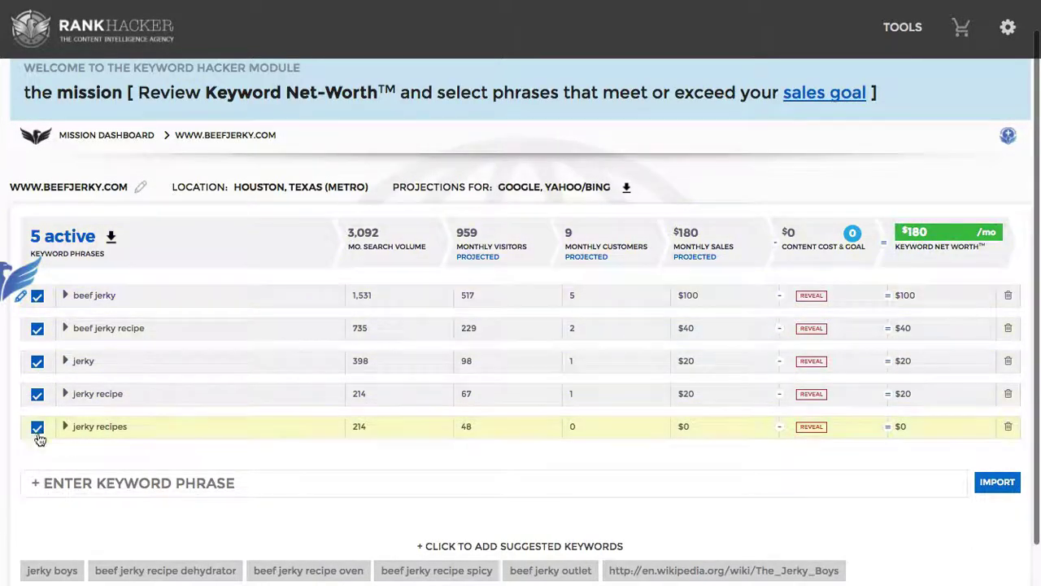
click(37, 429)
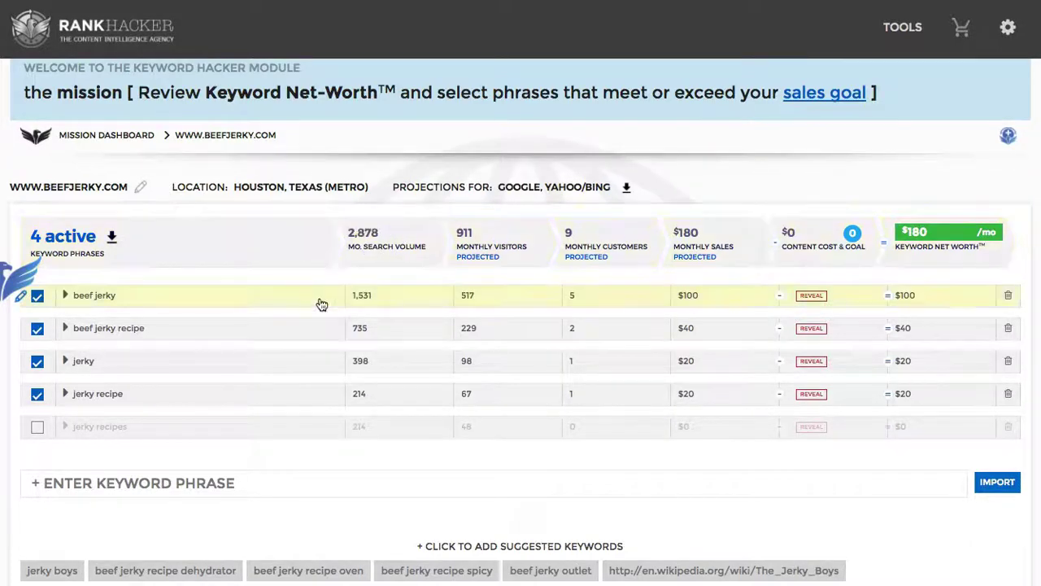
click(36, 395)
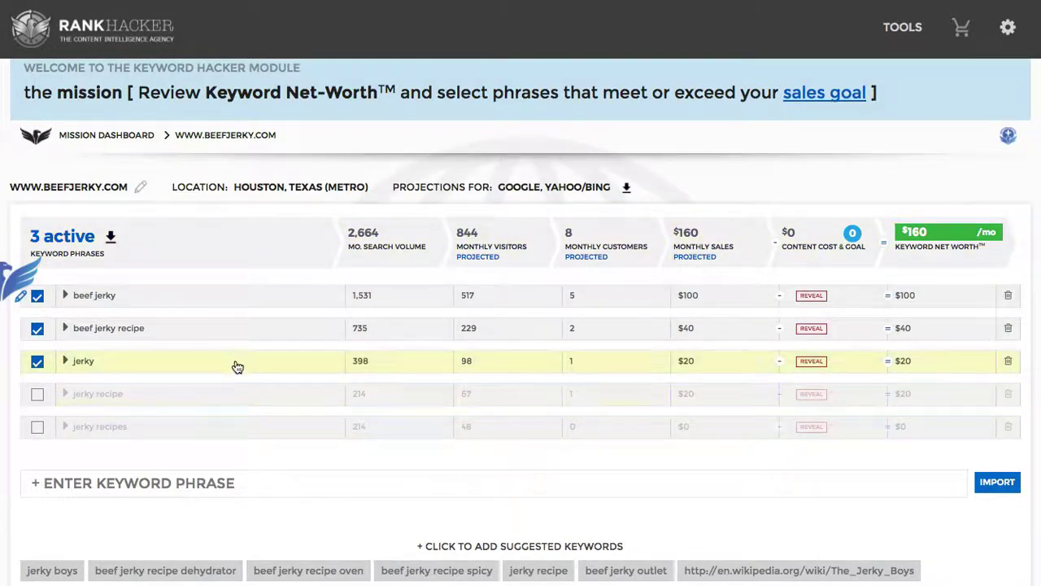
Review the search volume and visitor projections, then expand "beef jerky" and examine its competitors' ranks, domain authority and click-through rates.
mouse_move(375, 255)
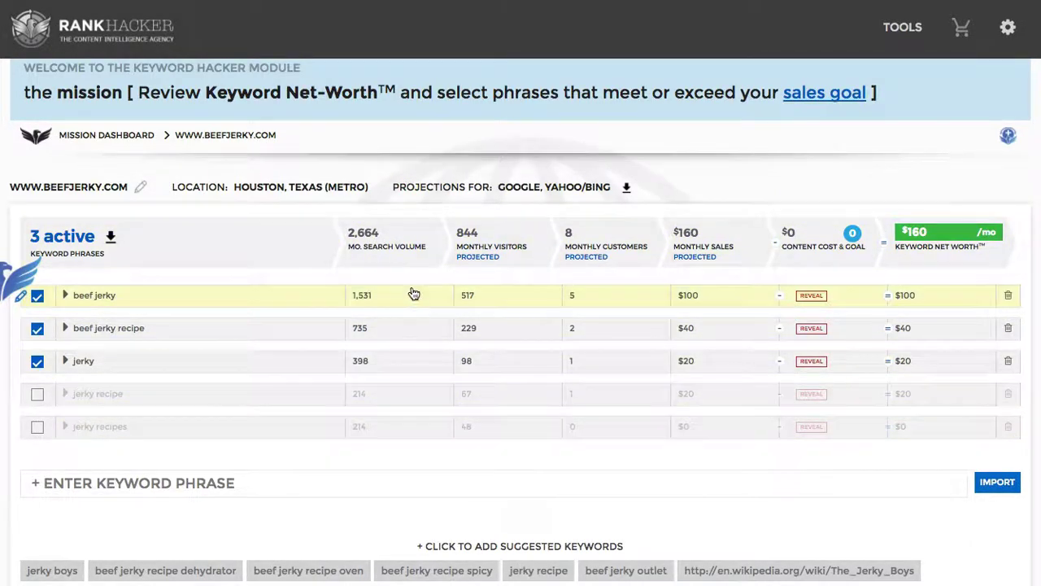
mouse_move(416, 246)
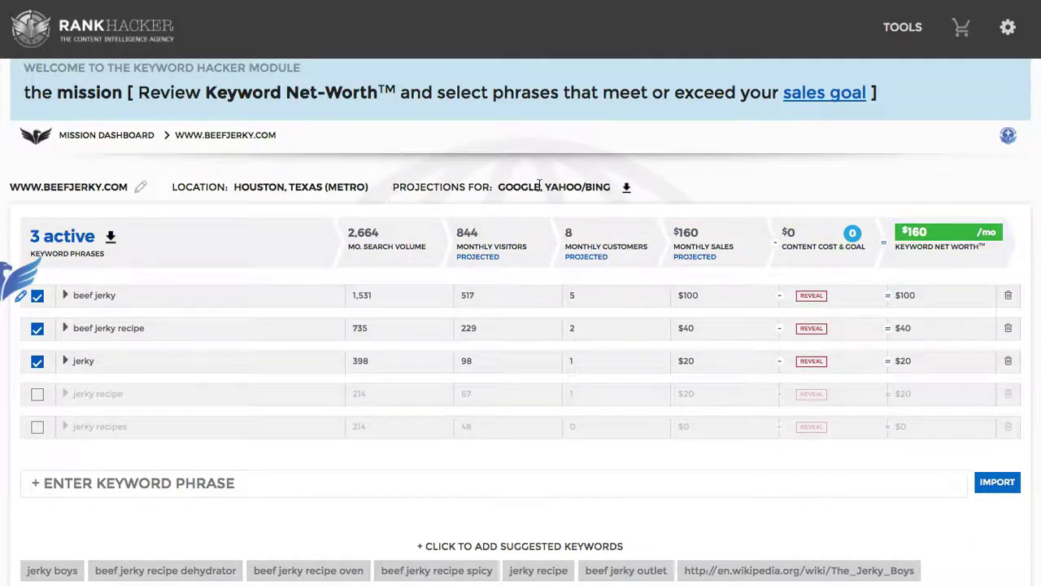
mouse_move(525, 255)
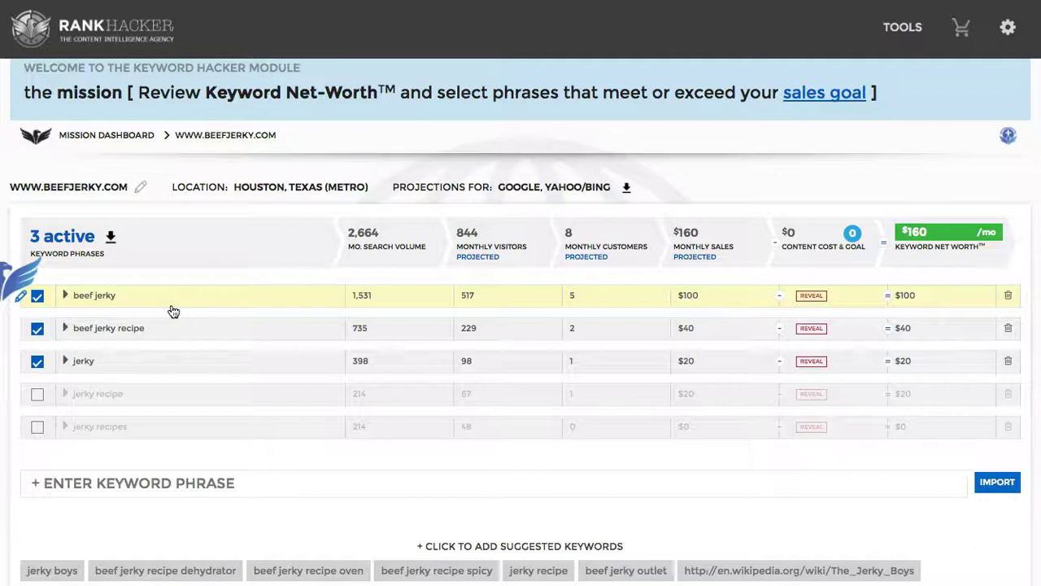
click(114, 296)
scroll(209, 291, down, 2)
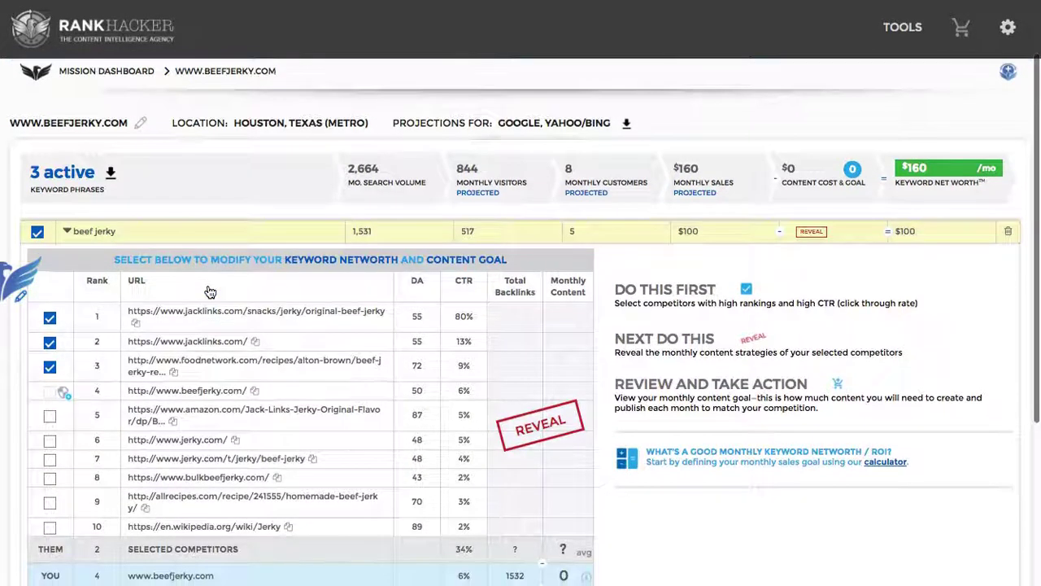
scroll(210, 291, down, 1)
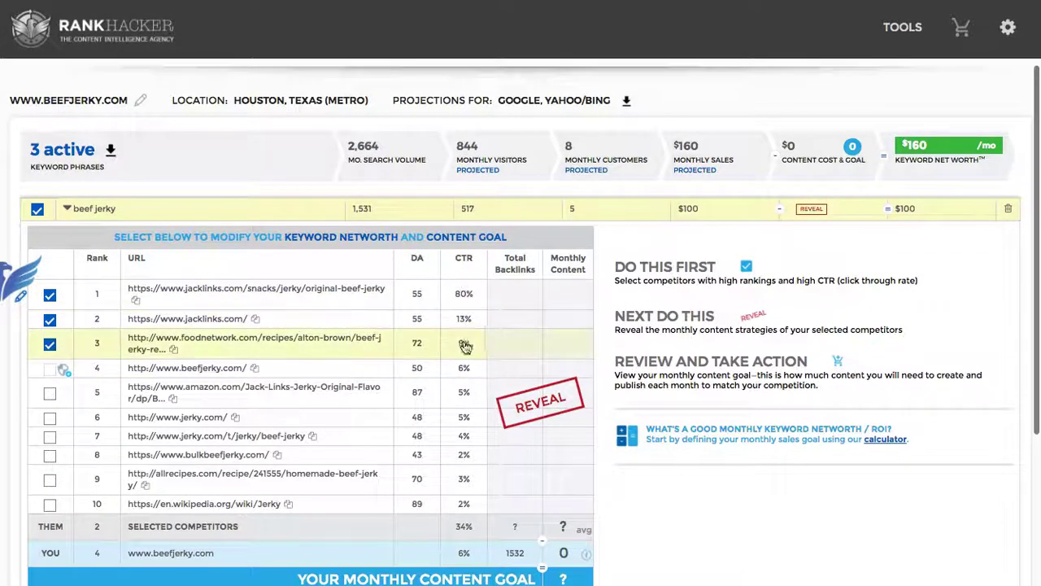
scroll(465, 371, down, 1)
scroll(467, 375, down, 1)
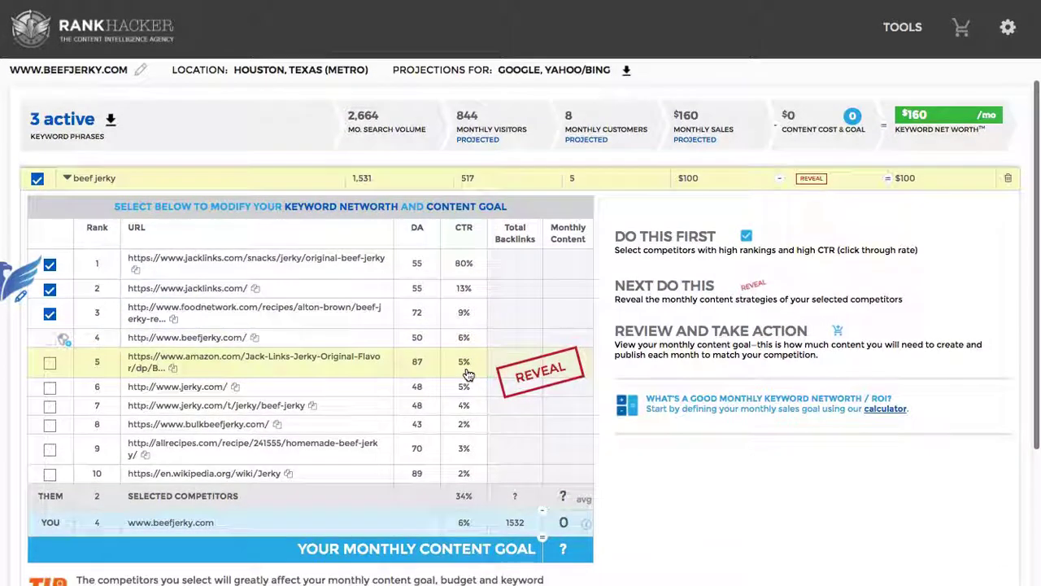
scroll(466, 374, up, 1)
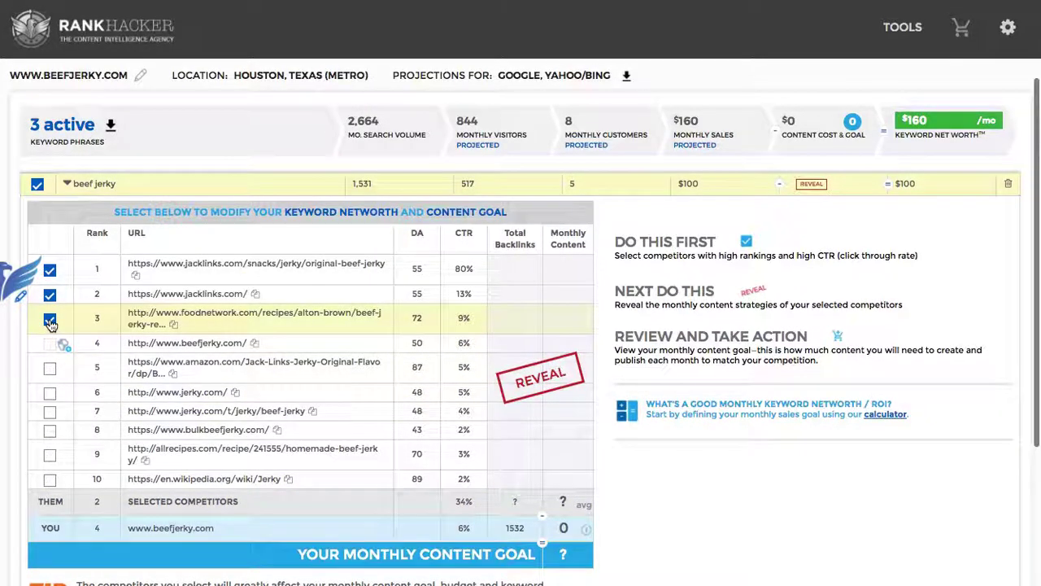
Deselect the rank 2 and rank 3 competitors of "beef jerky" and inspect the keyword's projected monthly visitors.
click(51, 321)
click(50, 295)
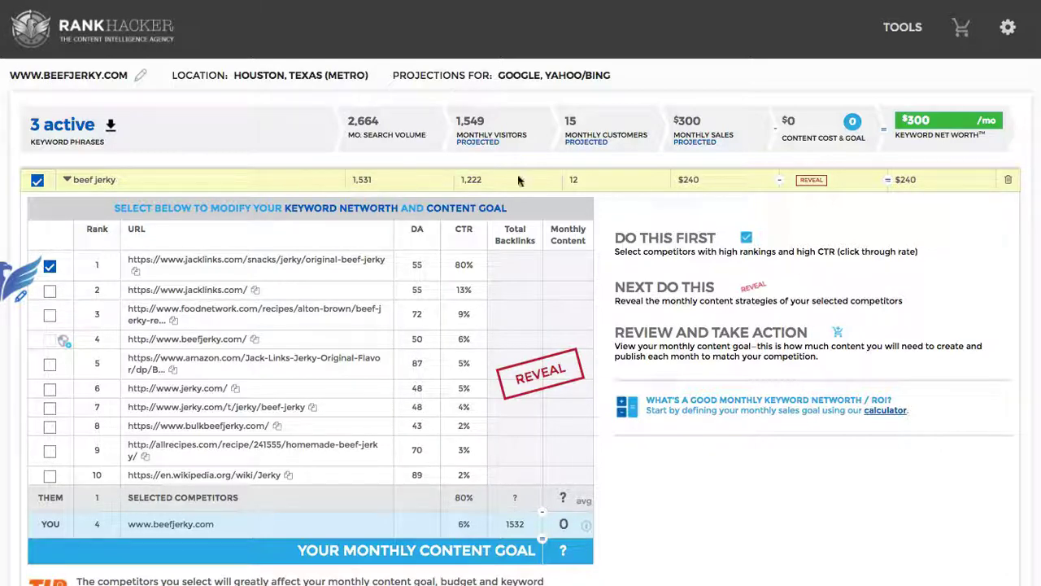
drag(467, 180, 503, 179)
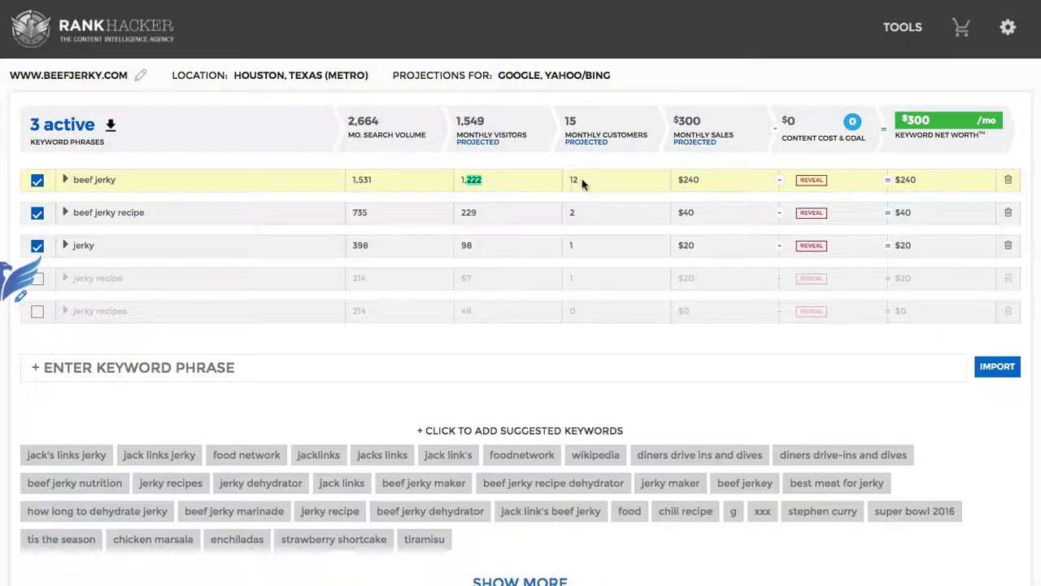
click(527, 180)
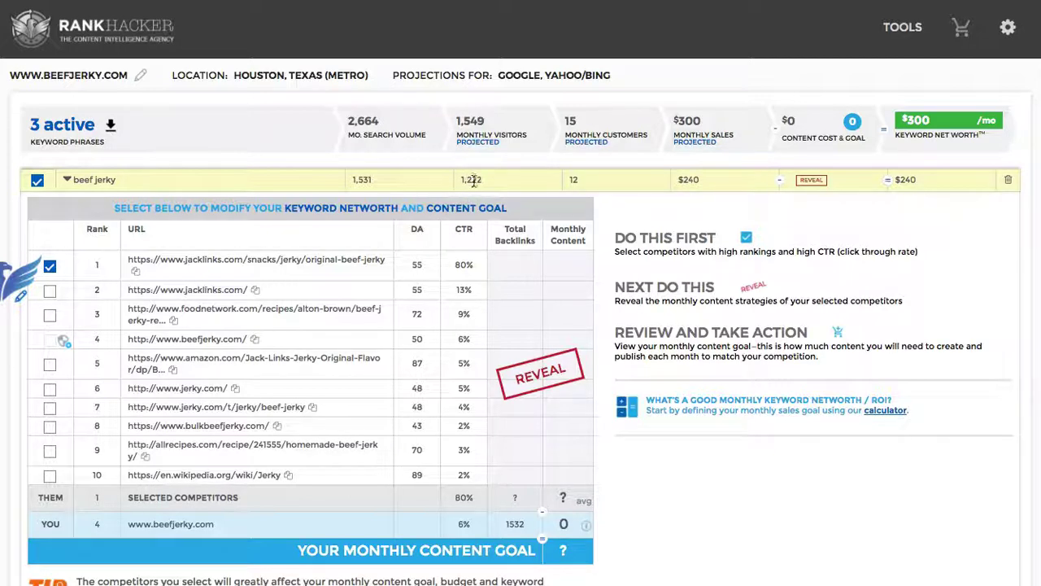
Reselect the rank 2 and rank 3 competitors for "beef jerky" and collapse the keyword's competitor list.
click(50, 291)
click(50, 314)
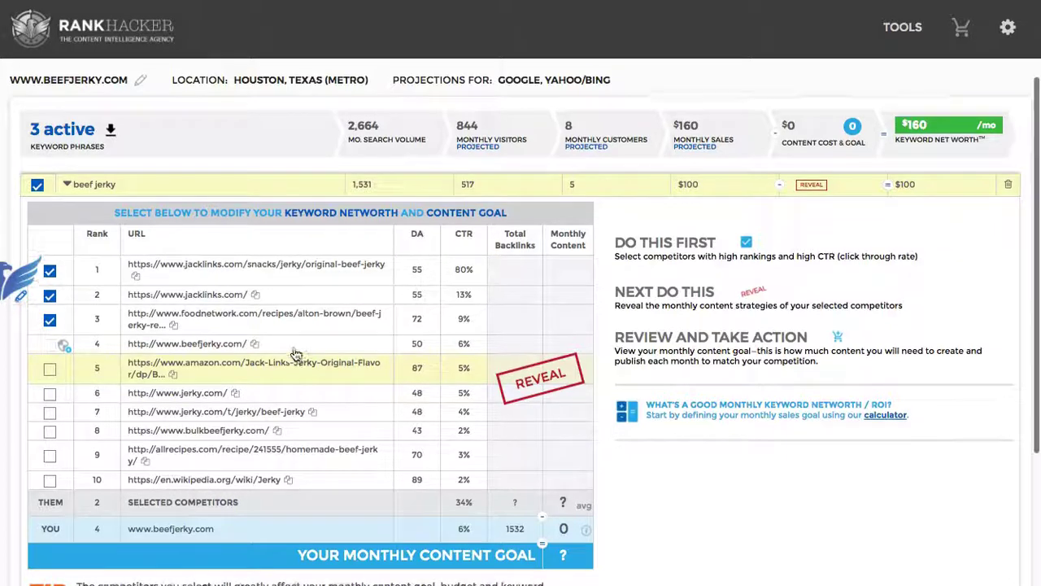
scroll(113, 190, up, 1)
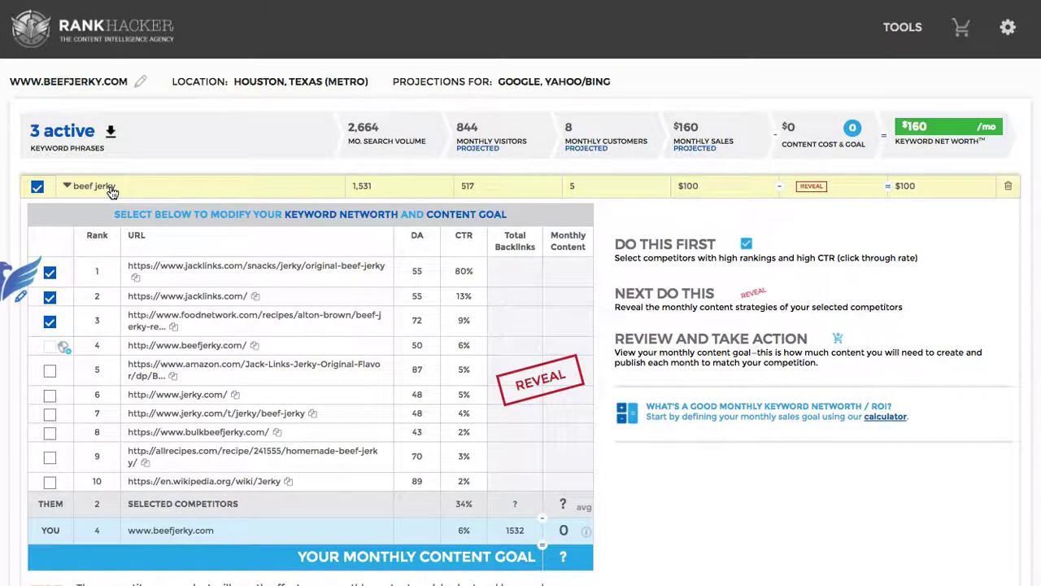
click(112, 189)
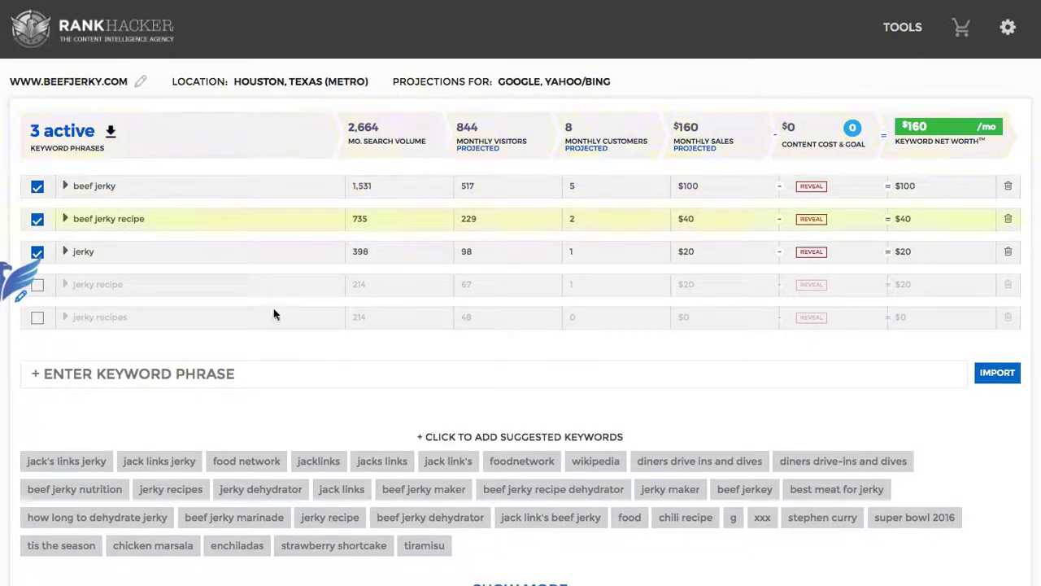
Modify the mission by clearing its monthly visitor number and its number of conversions to leads or sales.
click(23, 288)
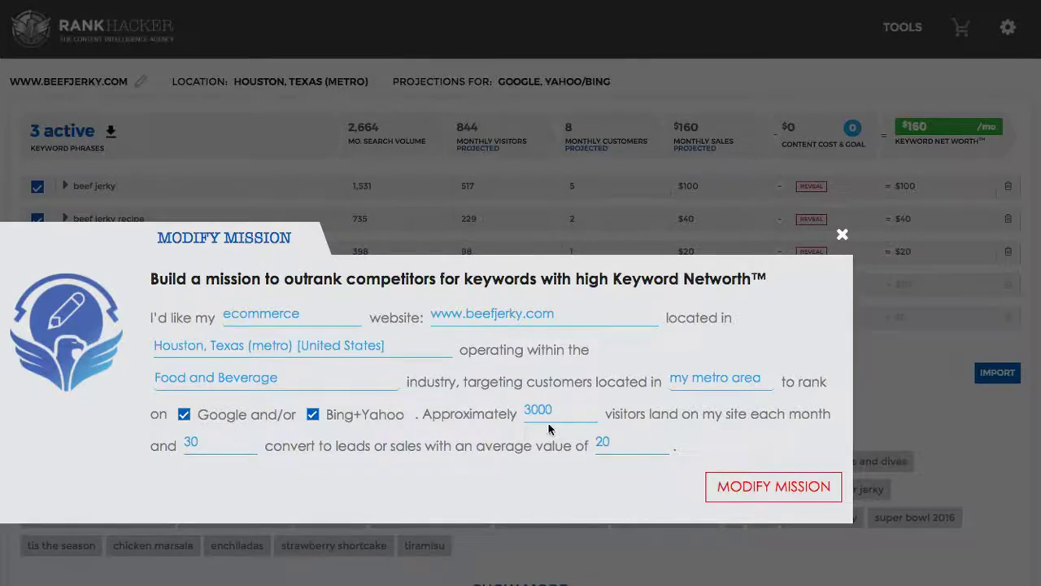
drag(567, 408, 512, 408)
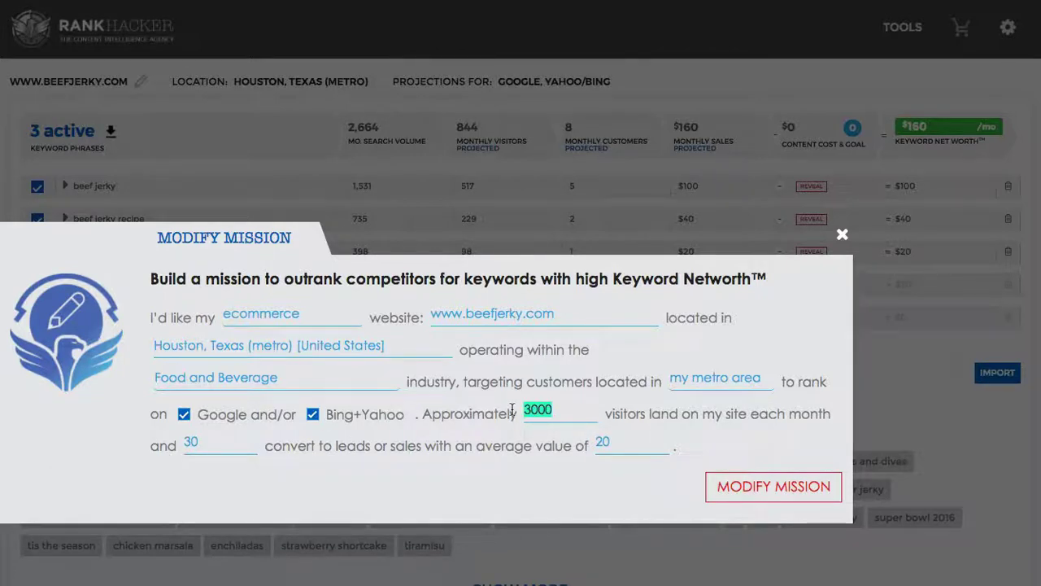
key(BackSpace)
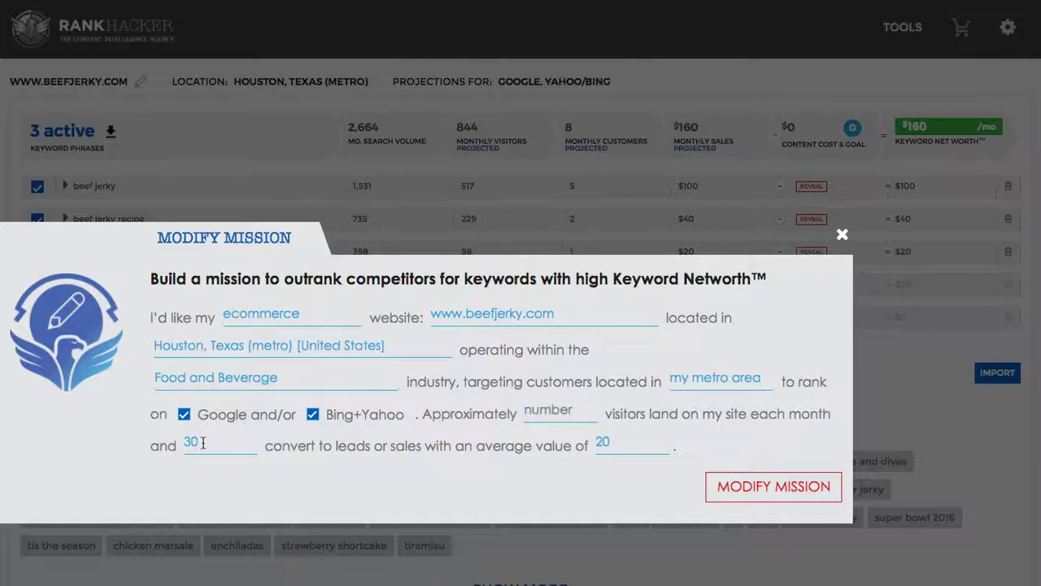
drag(213, 442, 186, 443)
key(BackSpace)
click(785, 497)
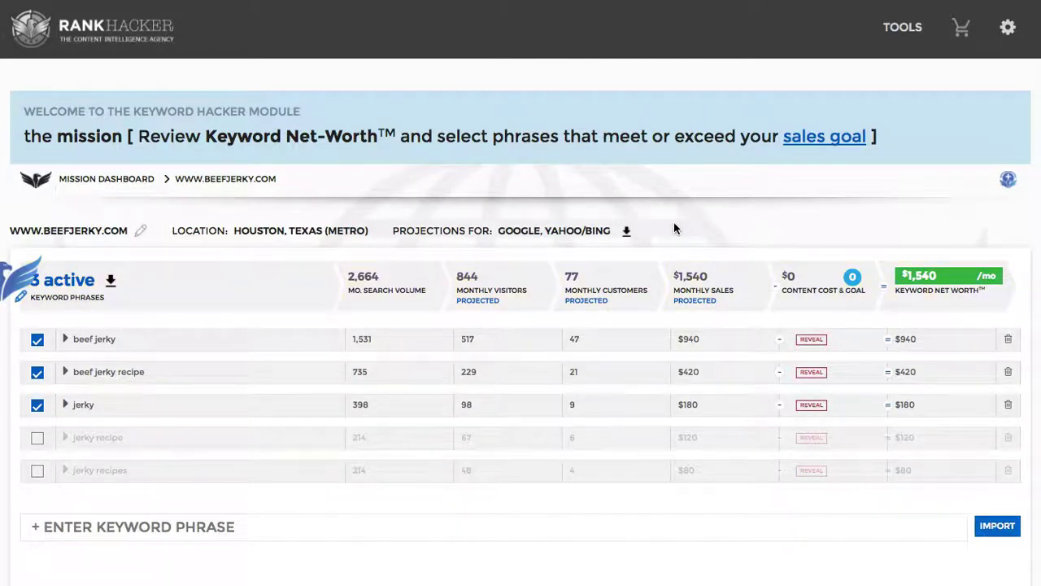
Reveal the selected competitors' monthly content strategies for the keyword "beef jerky".
scroll(674, 224, down, 1)
scroll(673, 223, up, 1)
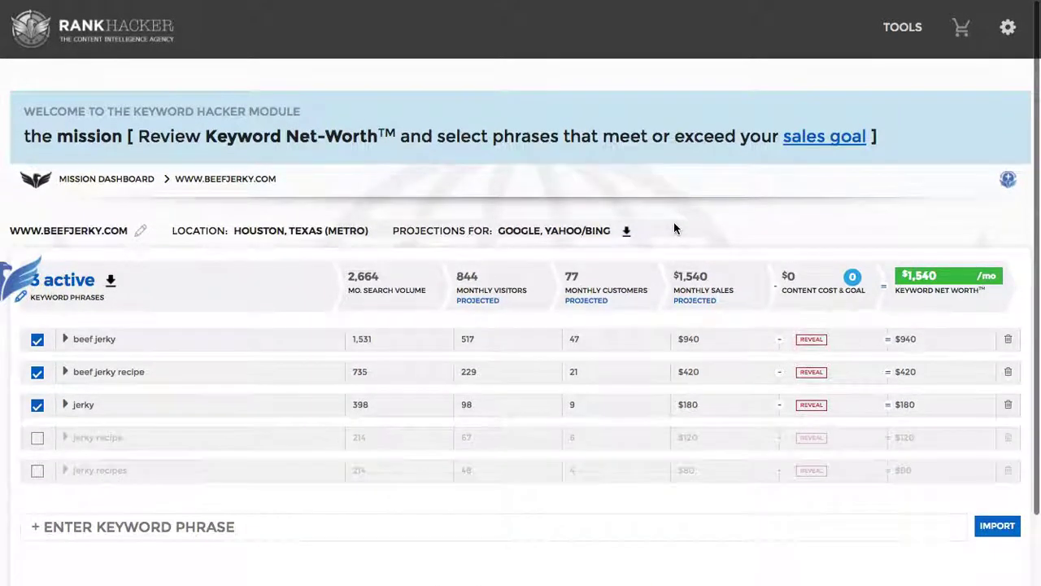
scroll(675, 229, down, 2)
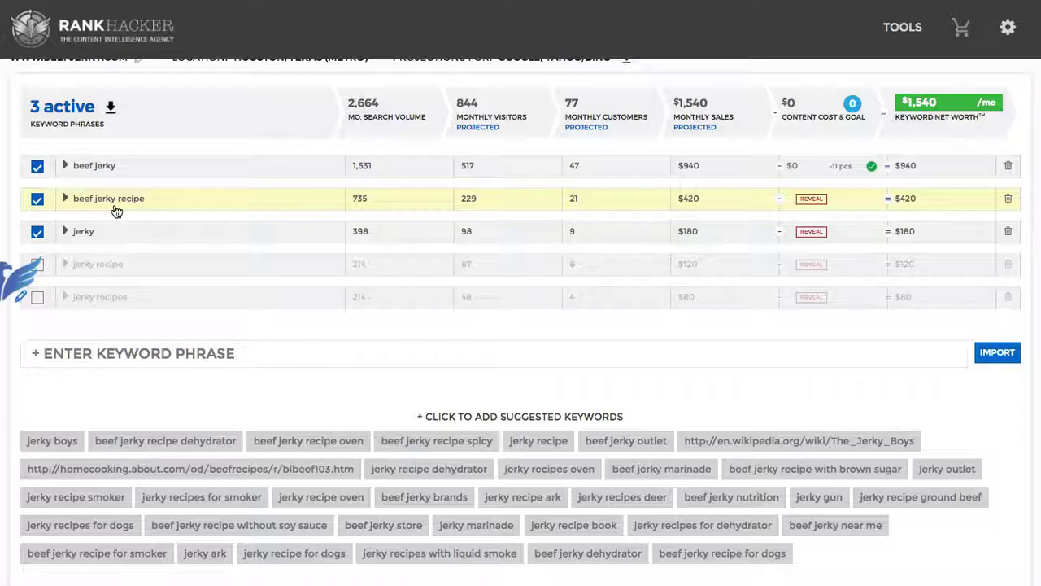
Reveal the selected competitors' monthly content strategies for the keyword "beef jerky recipe" and refresh the page to load the finished report.
click(182, 205)
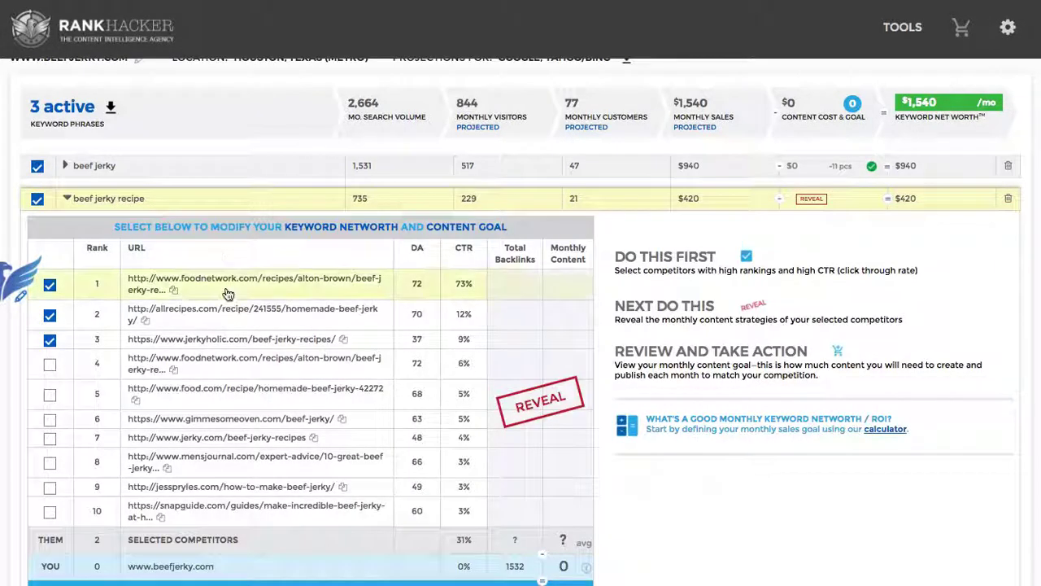
scroll(228, 294, down, 1)
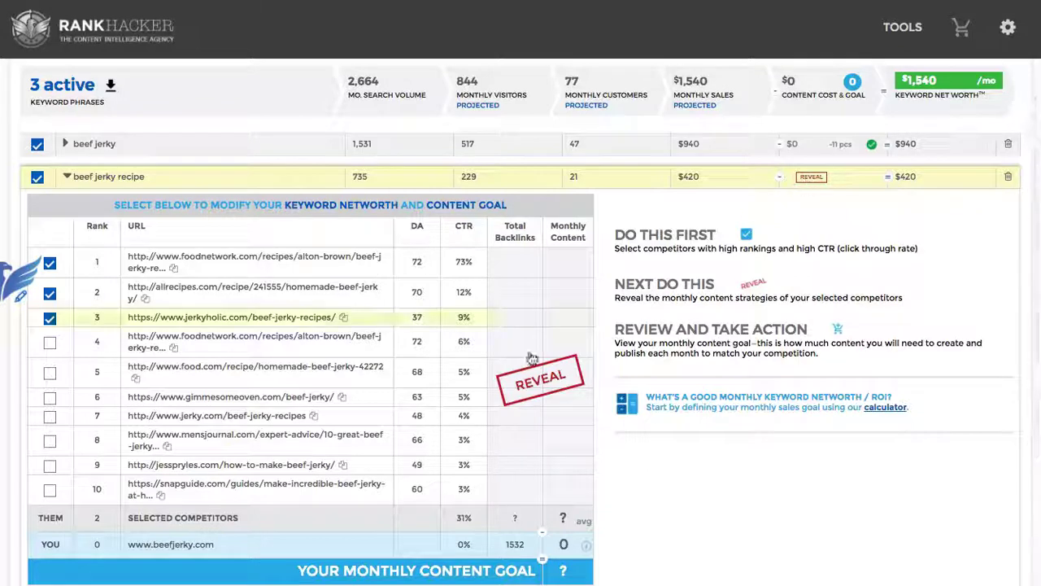
scroll(529, 383, down, 2)
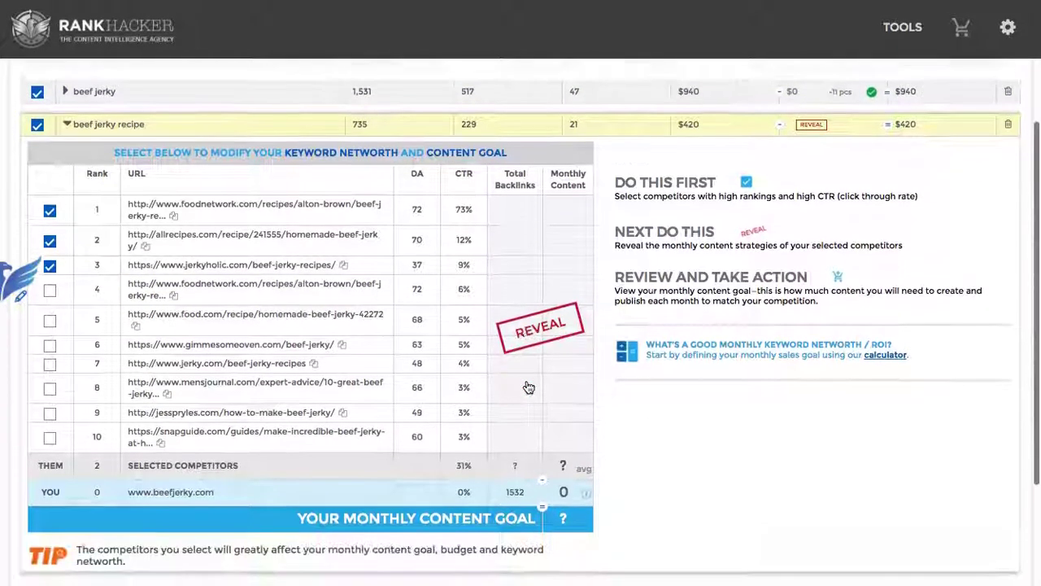
scroll(530, 382, up, 1)
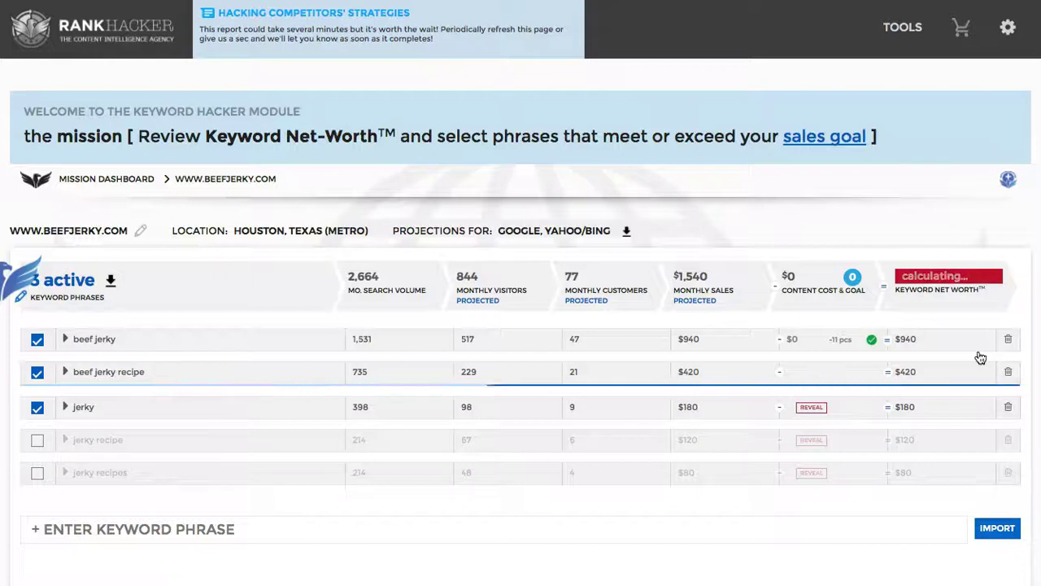
scroll(932, 401, down, 1)
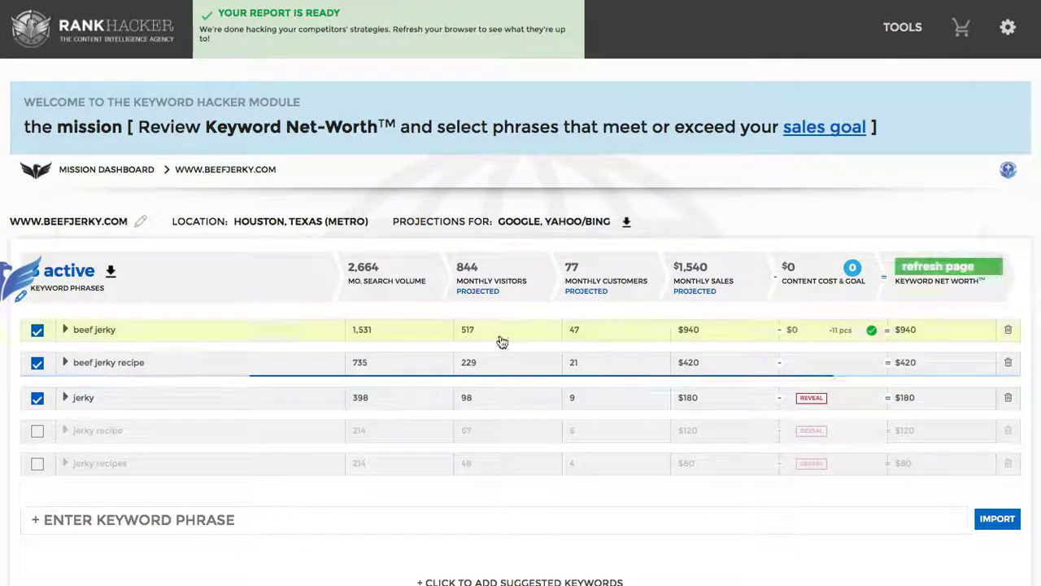
click(928, 272)
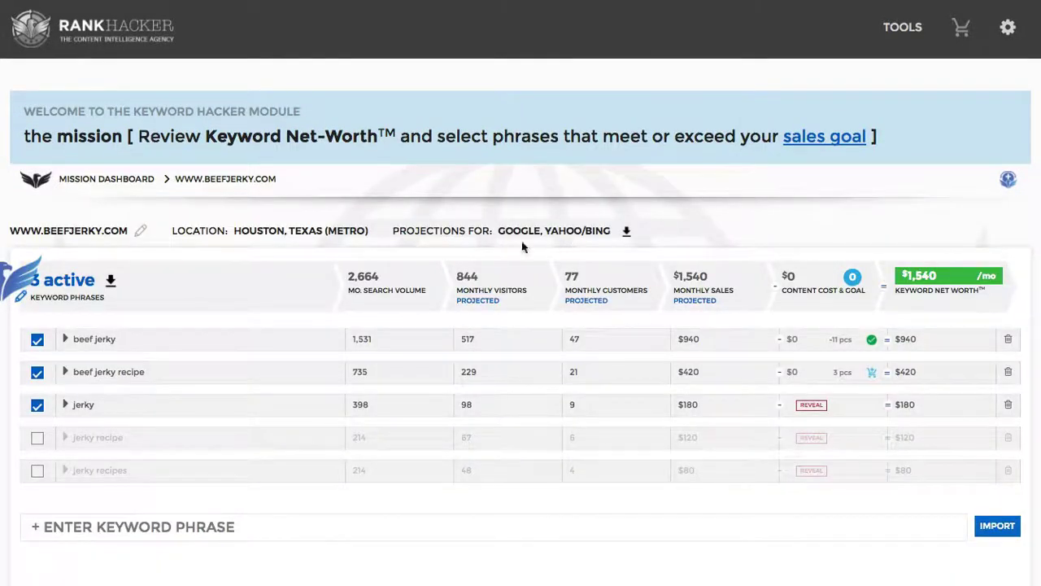
Expand the keyword "beef jerky recipe" and review its competitors' backlinks, monthly content and the resulting monthly content goal.
click(106, 375)
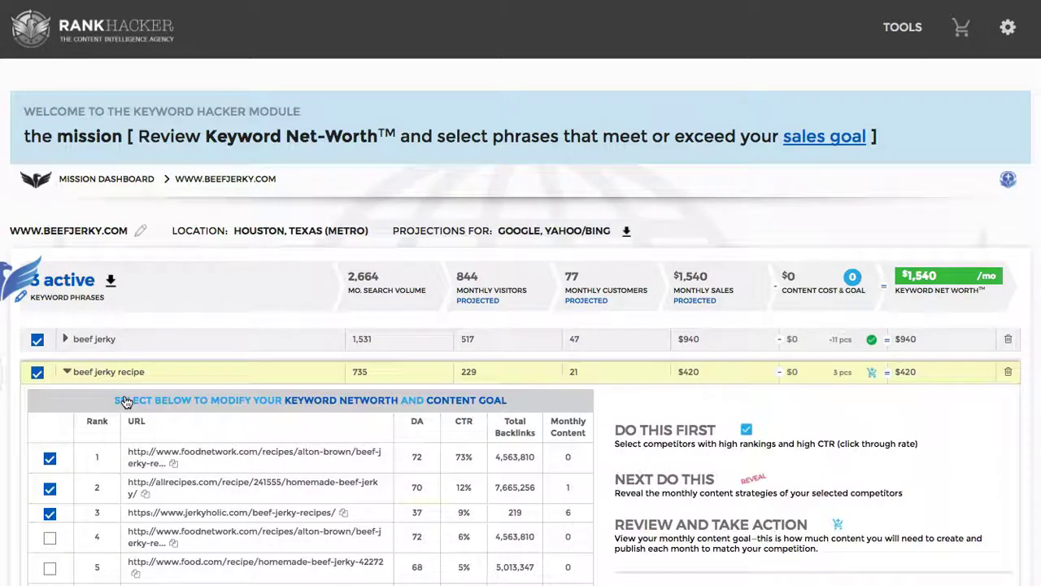
scroll(218, 496, down, 2)
scroll(218, 499, down, 1)
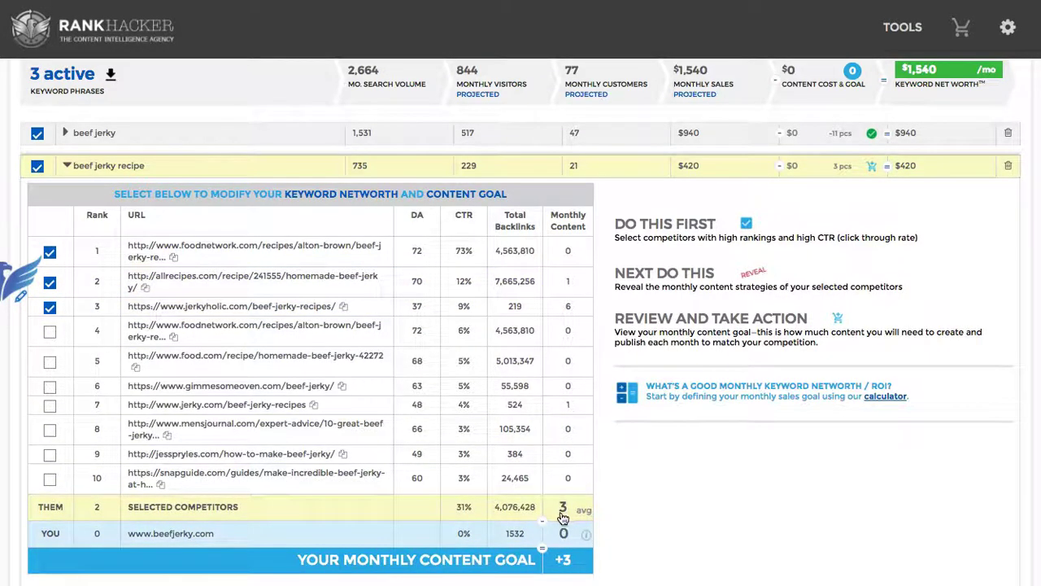
Deselect the rank 1 and rank 2 competitors of "beef jerky recipe" and check the effect on the monthly content goal.
click(51, 283)
click(49, 253)
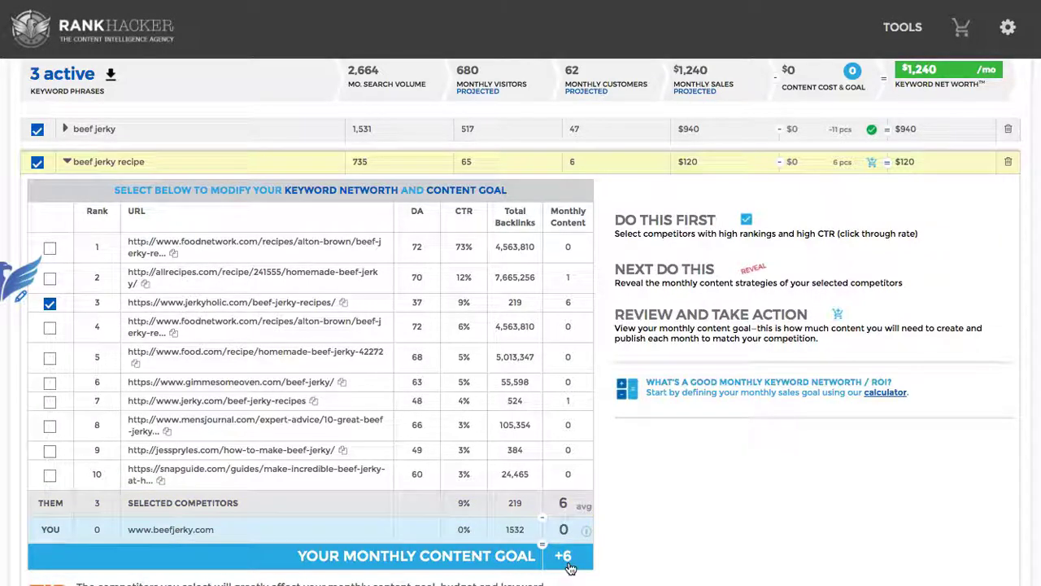
scroll(571, 567, down, 1)
scroll(572, 567, down, 1)
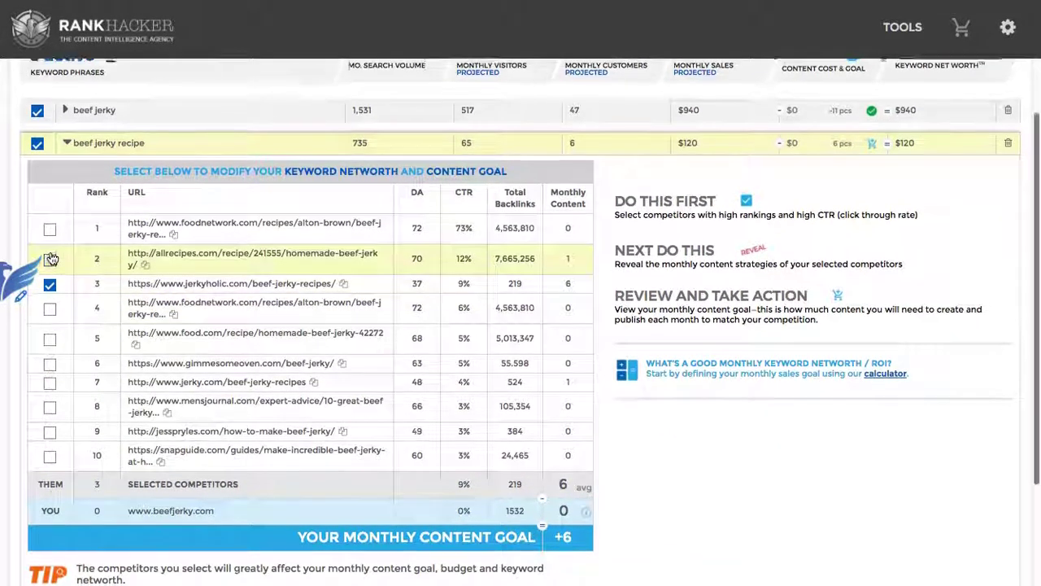
scroll(55, 273, down, 1)
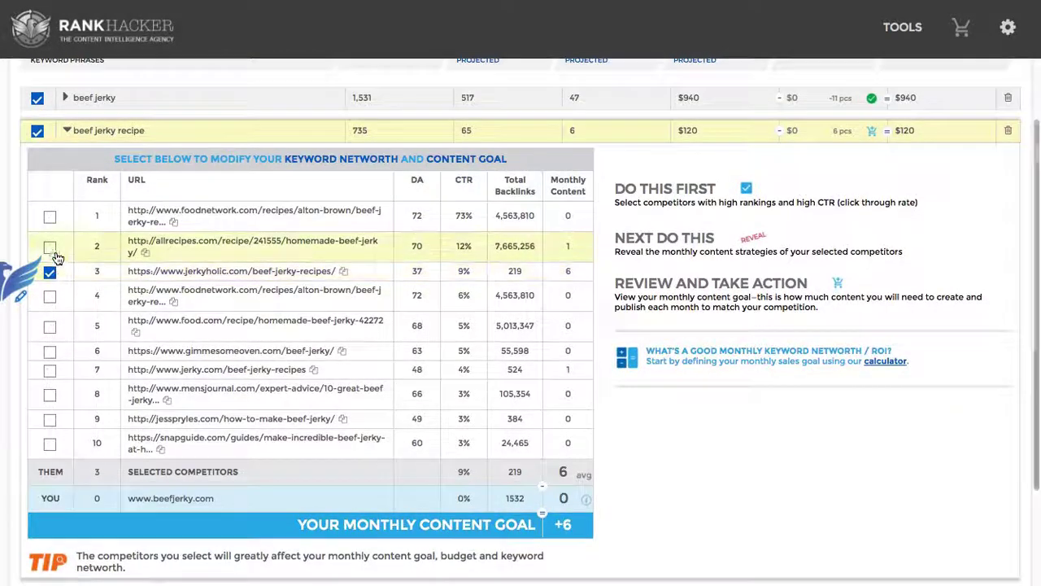
Reselect the rank 2 and rank 1 competitors for "beef jerky recipe" and collapse the keyword's competitor list.
click(50, 247)
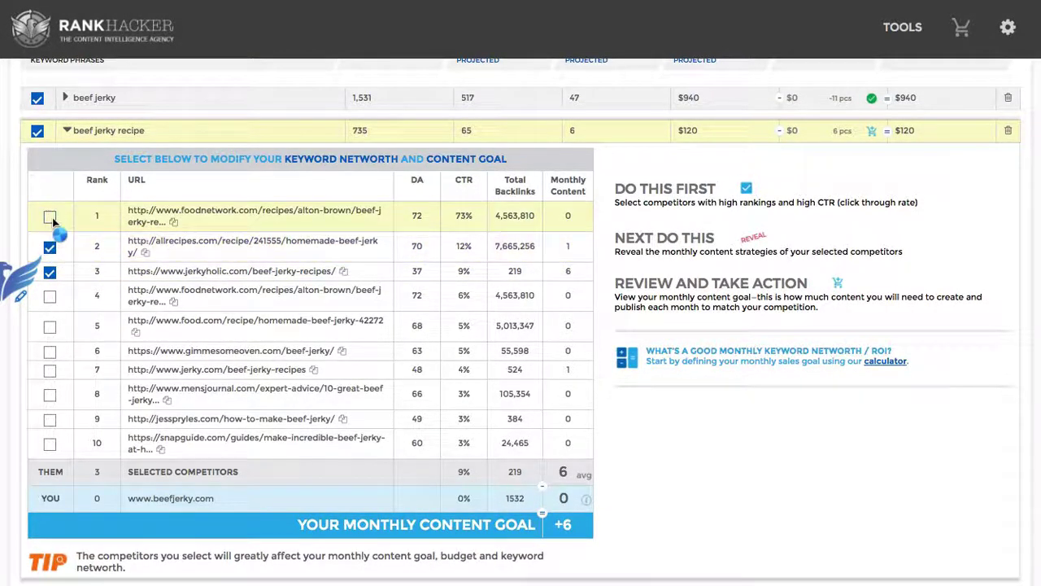
click(50, 216)
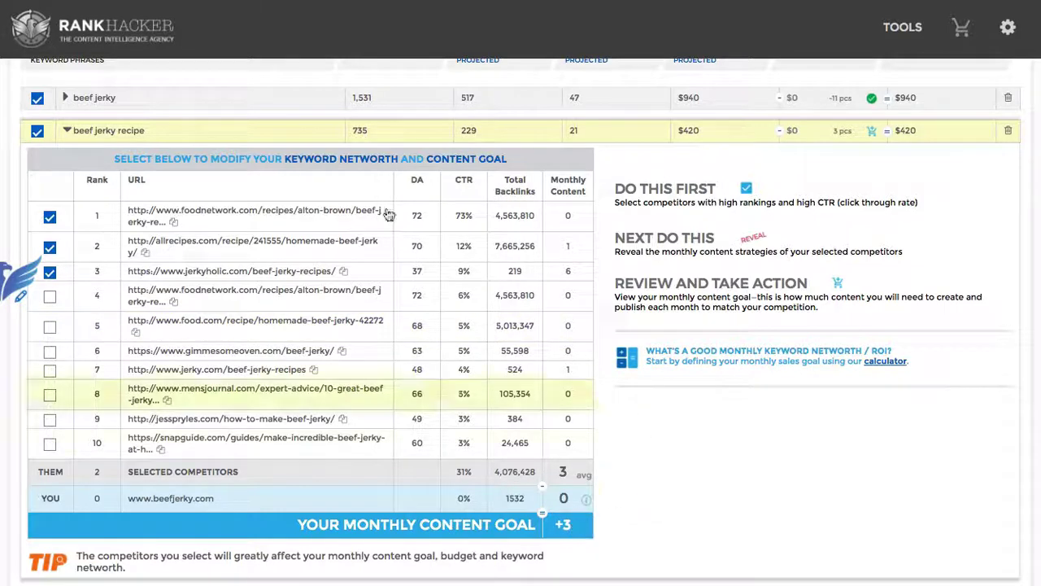
click(109, 132)
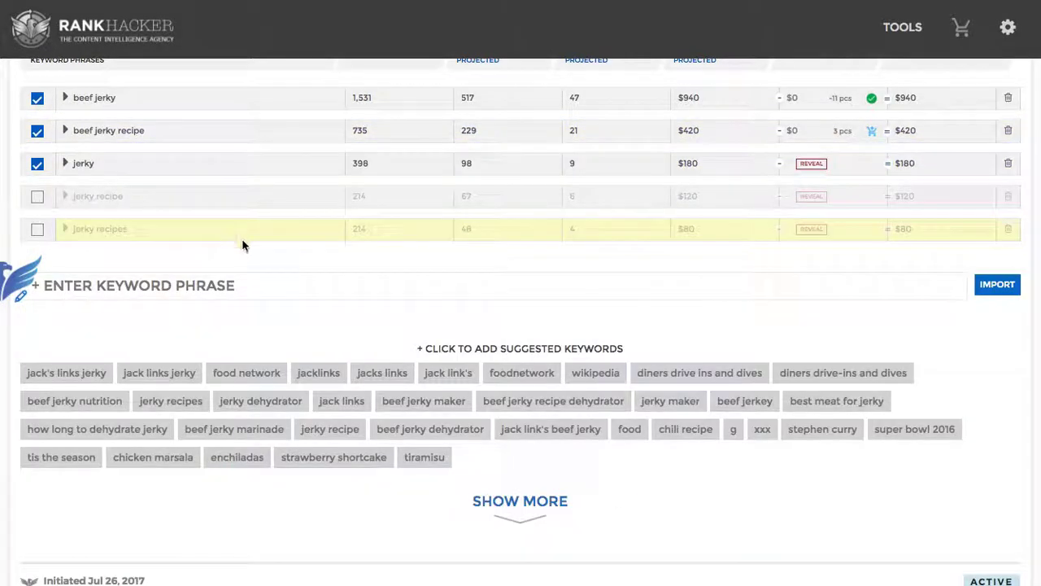
Add the monthly content pieces for the keyword "beef jerky recipe" to the cart.
scroll(293, 272, up, 2)
scroll(294, 277, up, 4)
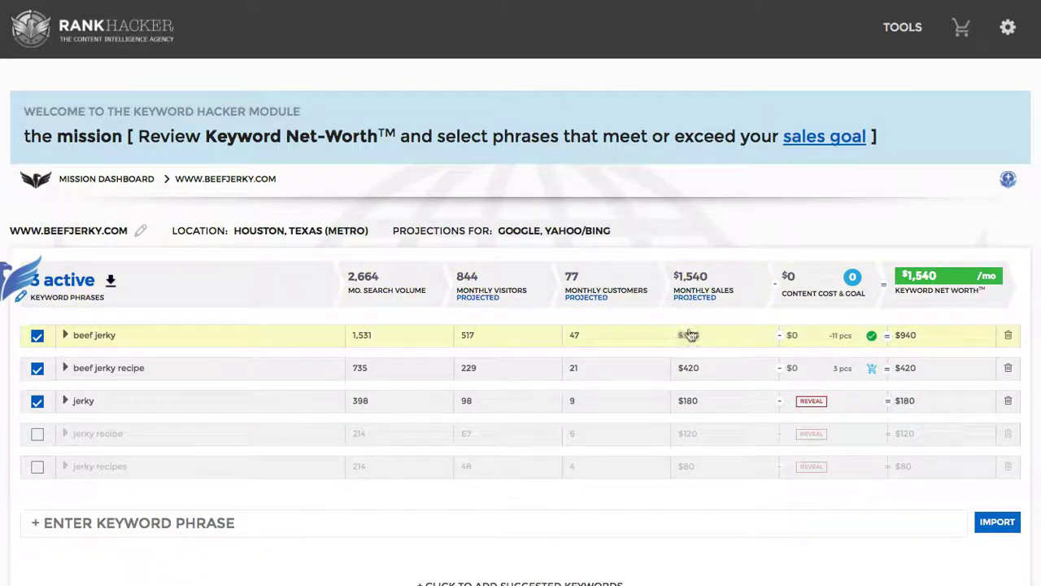
click(872, 370)
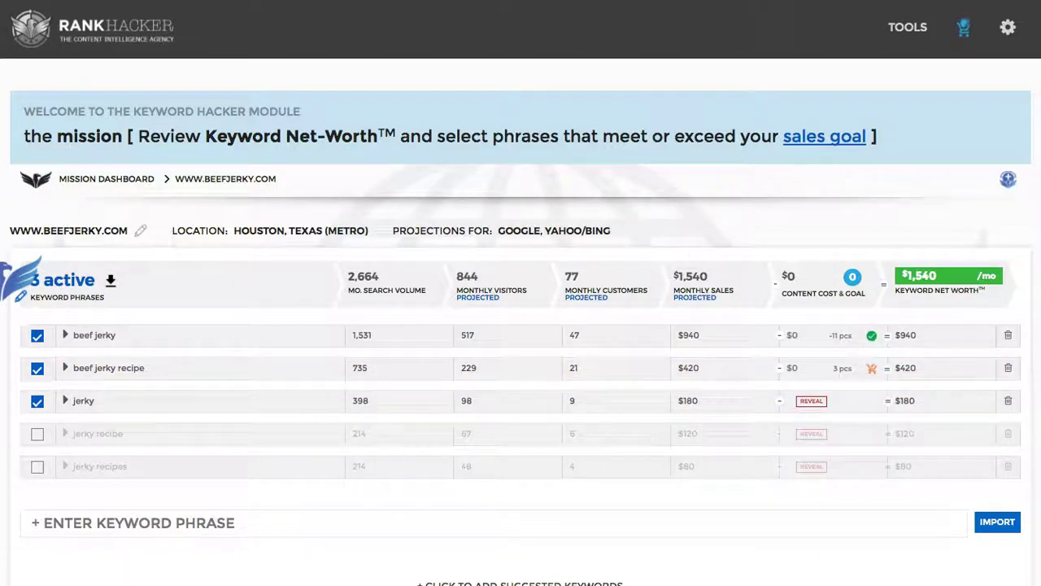
Check the cart summary of monthly content, missions and keywords, and close it to return to the keyword list.
click(955, 34)
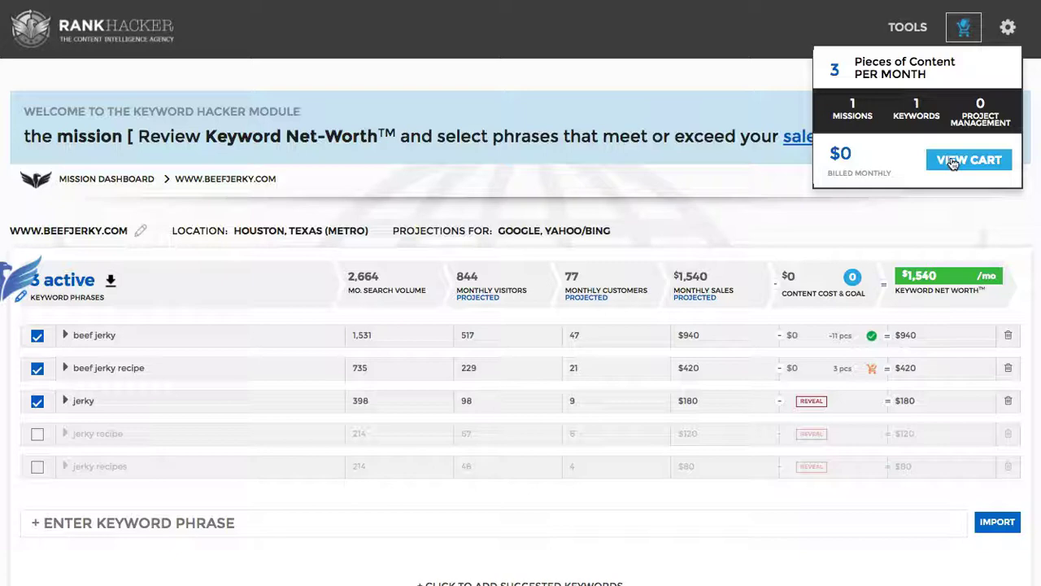
click(781, 228)
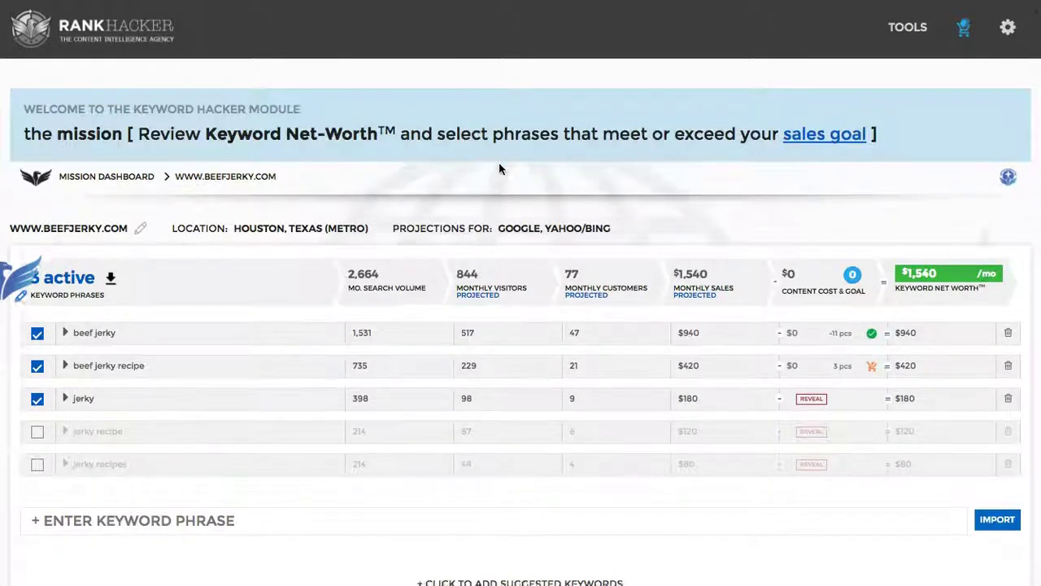
scroll(498, 162, down, 1)
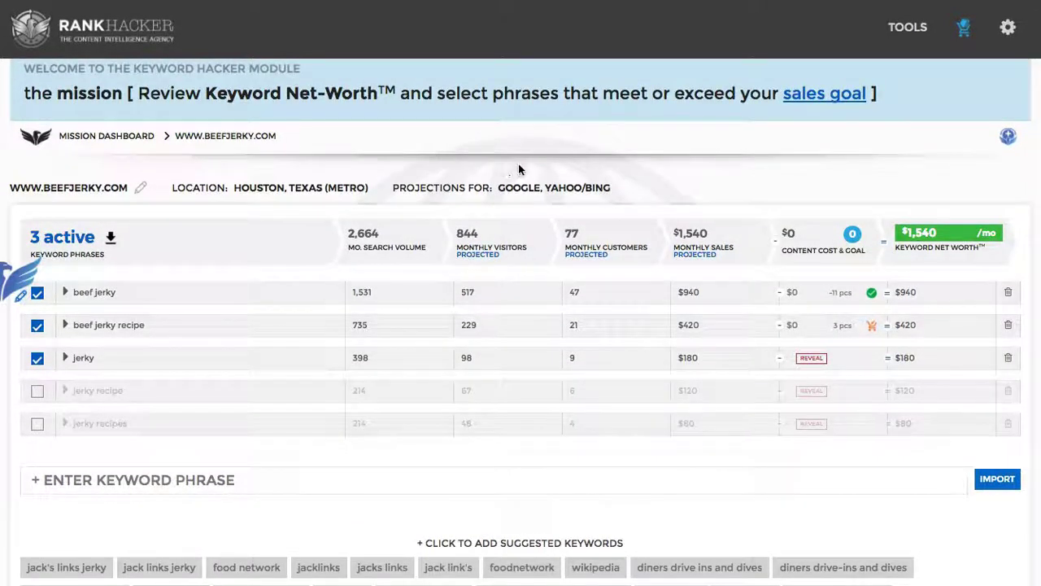